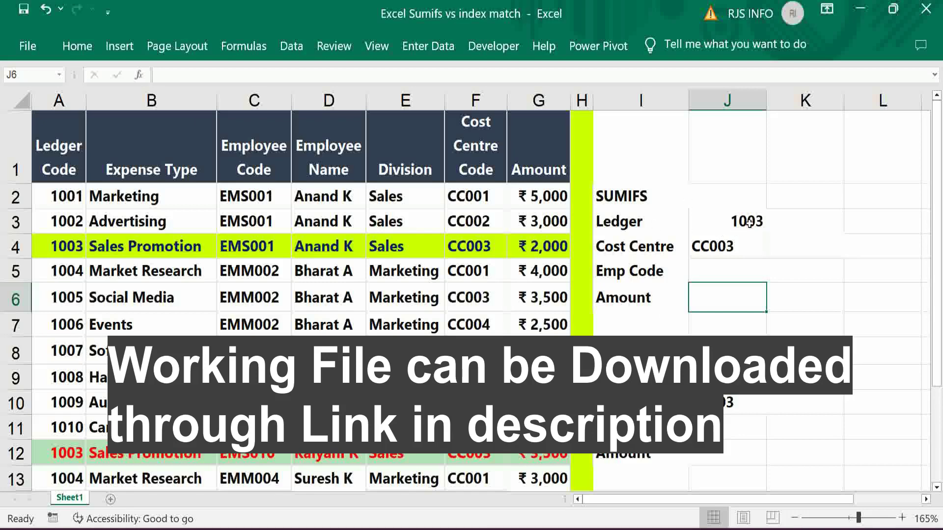
# Check criteria 1003 and CC003, then start a SUMIFS in J6 summing G2:G13.
pyautogui.click(749, 222)
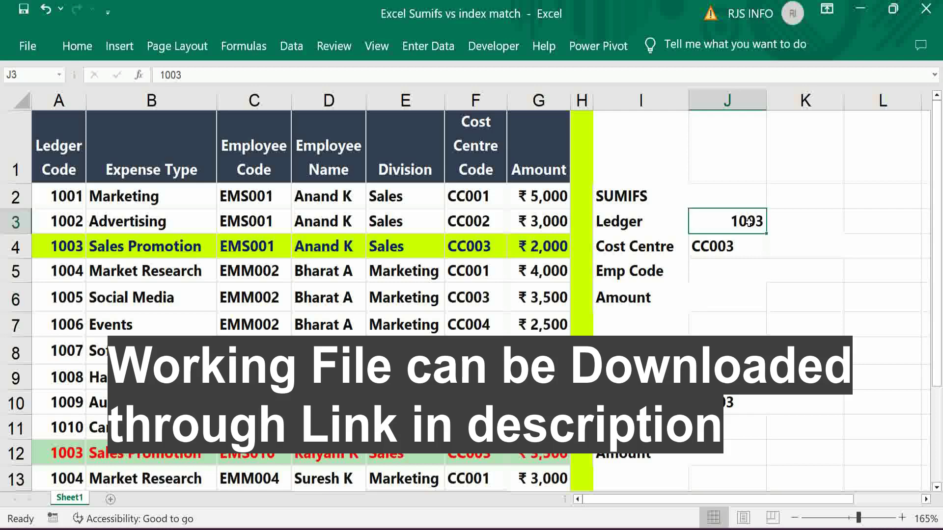
pyautogui.click(717, 249)
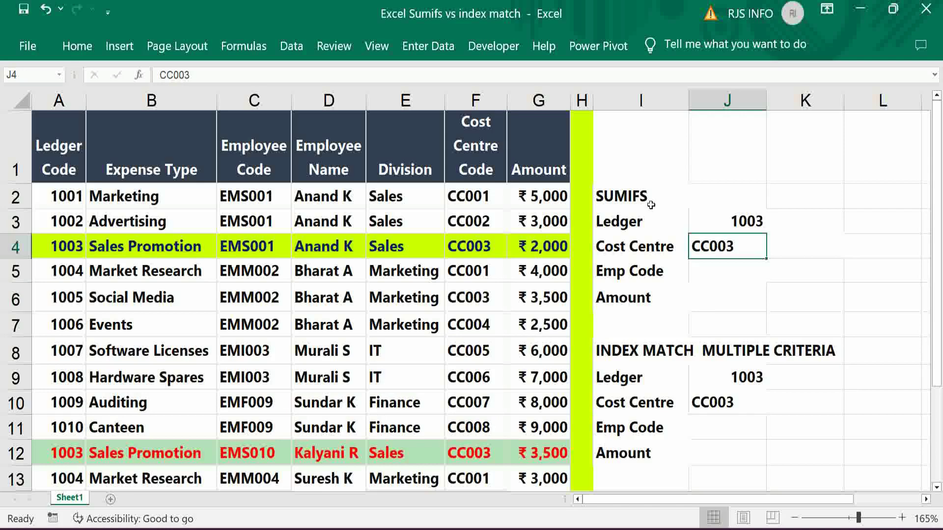
pyautogui.click(720, 302)
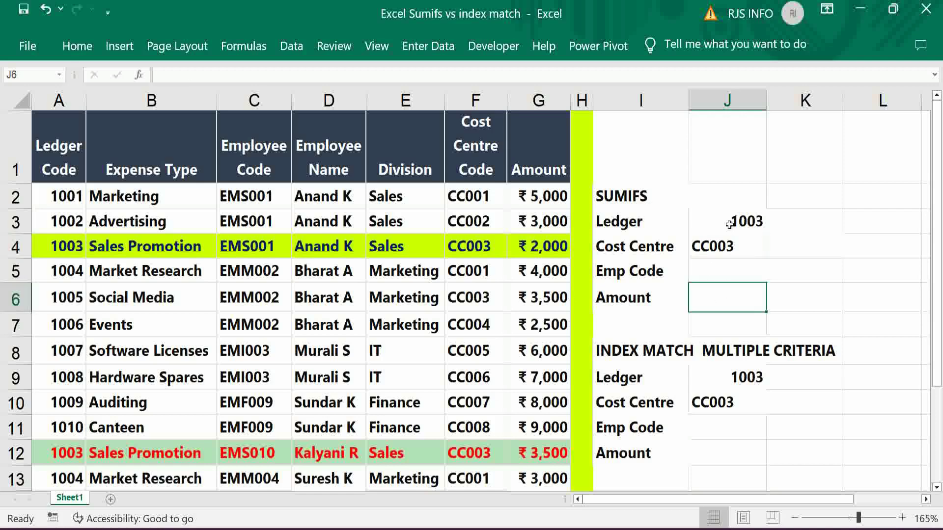
pyautogui.write('=')
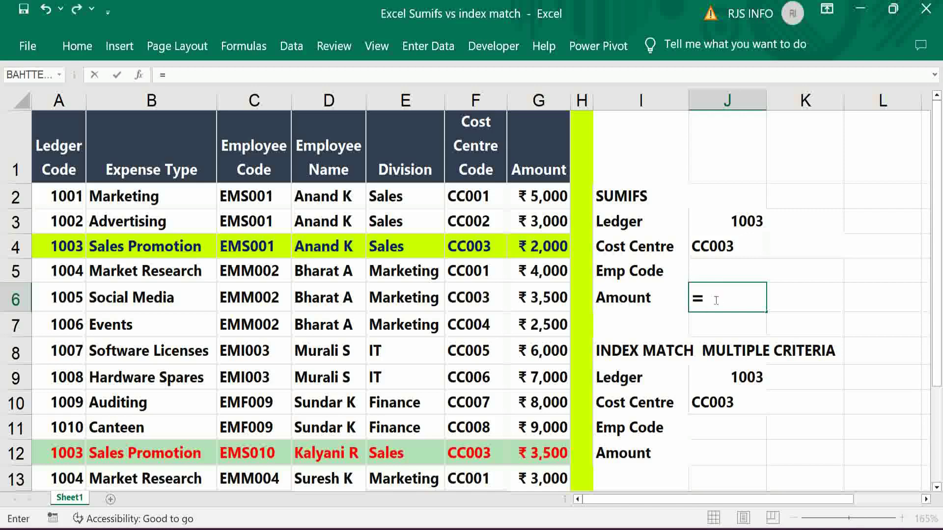
pyautogui.write('SUMIFS(')
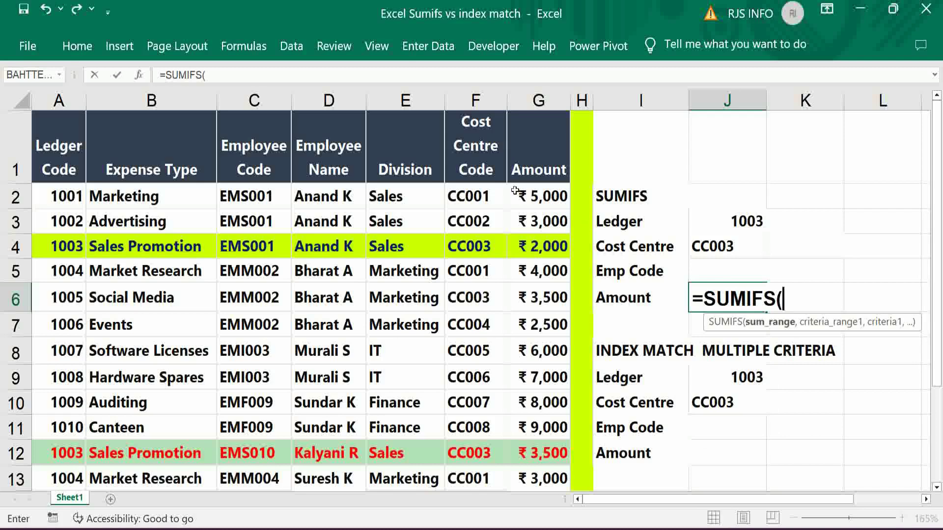
pyautogui.click(530, 197)
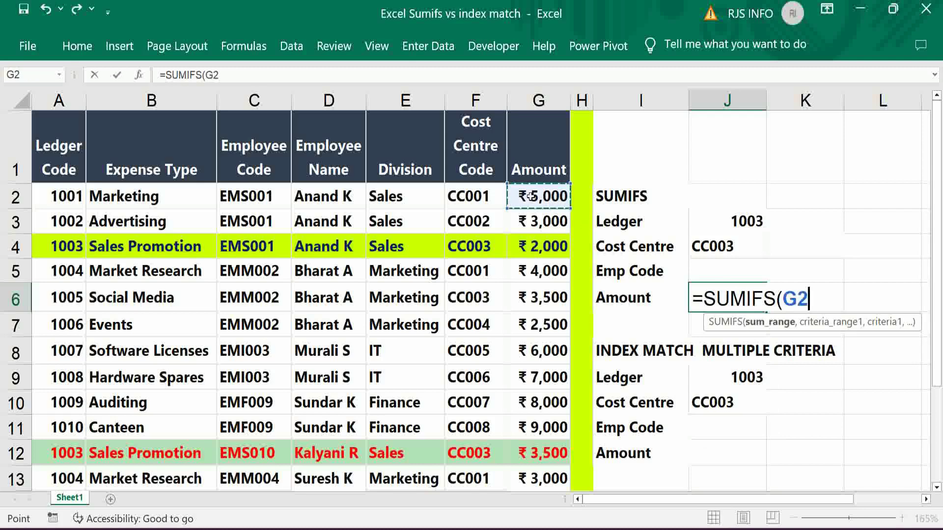
pyautogui.hotkey('ctrl', 'shift', 'Down')
pyautogui.write(',')
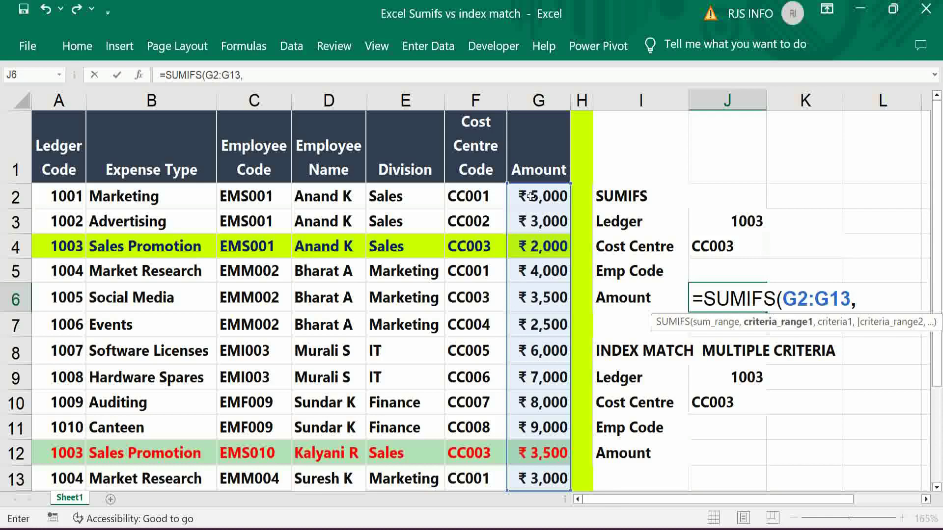
# Add criteria A2:A13=J3 and F2:F13=J4 to complete the SUMIFS, returning 5500.
pyautogui.click(69, 195)
pyautogui.hotkey('ctrl', 'shift', 'Down')
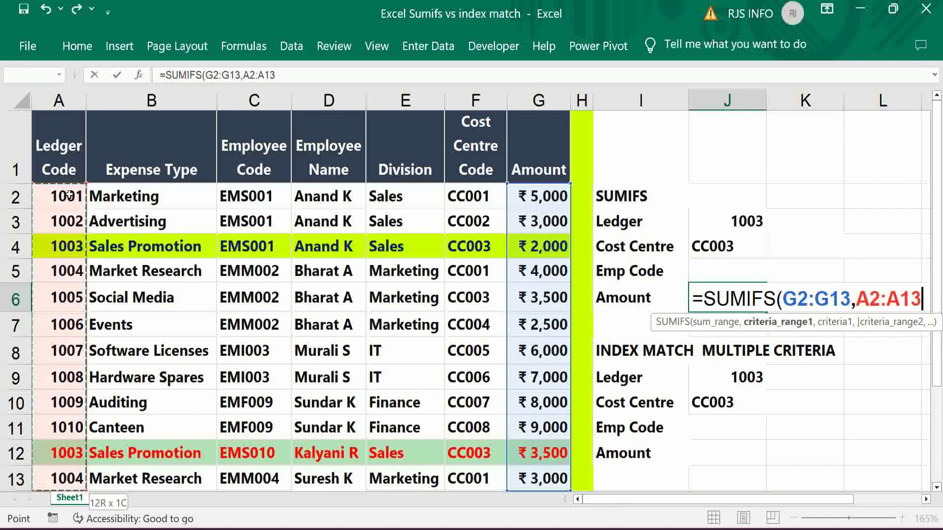
pyautogui.write(',')
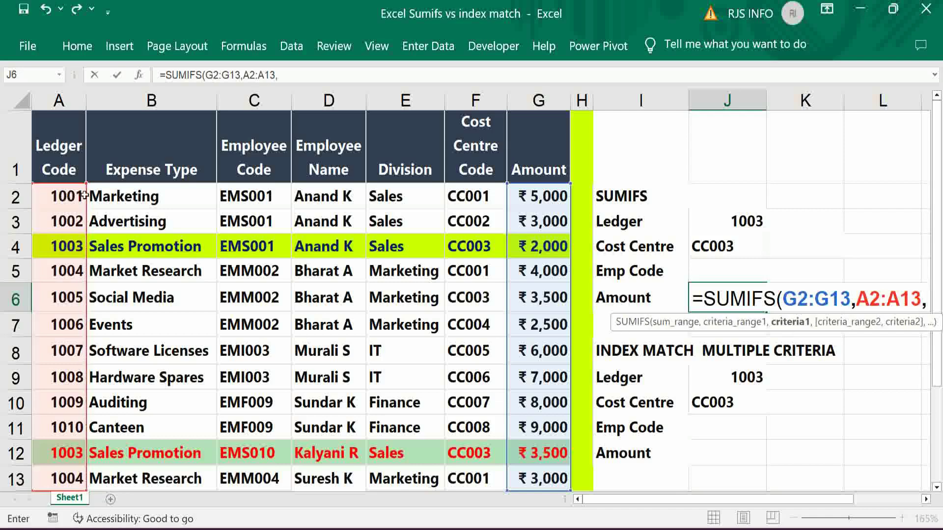
pyautogui.click(749, 224)
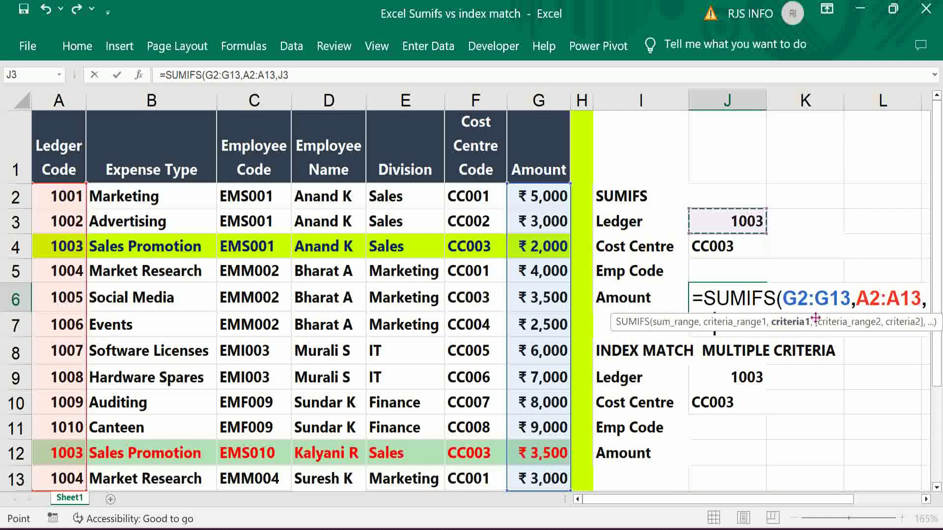
pyautogui.write(',')
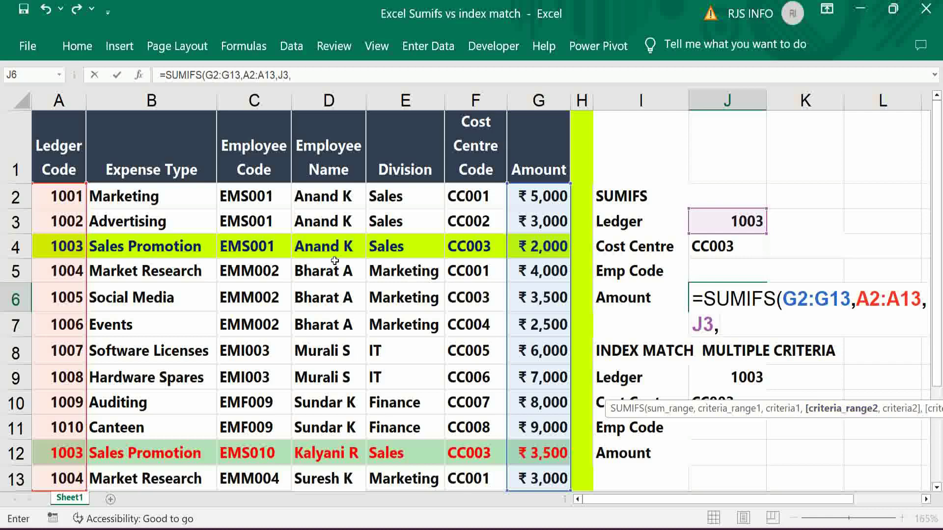
pyautogui.click(468, 196)
pyautogui.hotkey('ctrl', 'shift', 'Down')
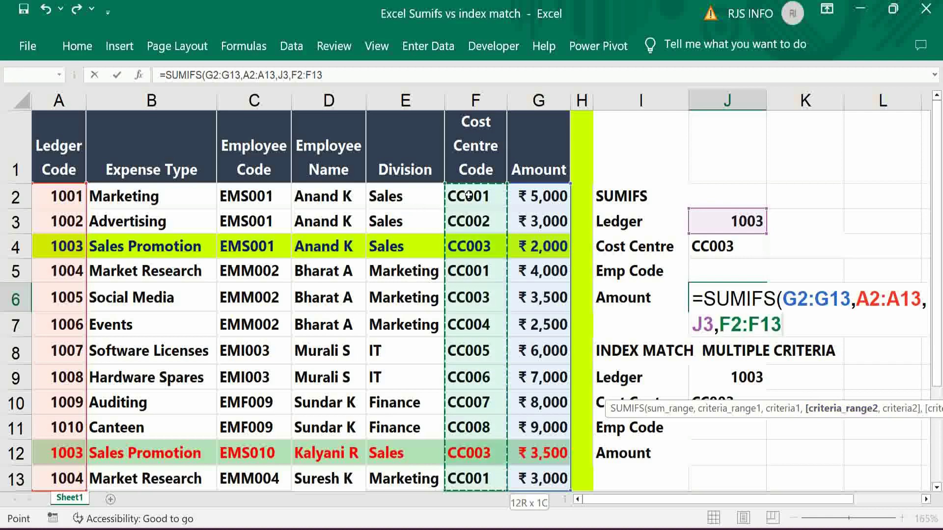
pyautogui.write(',')
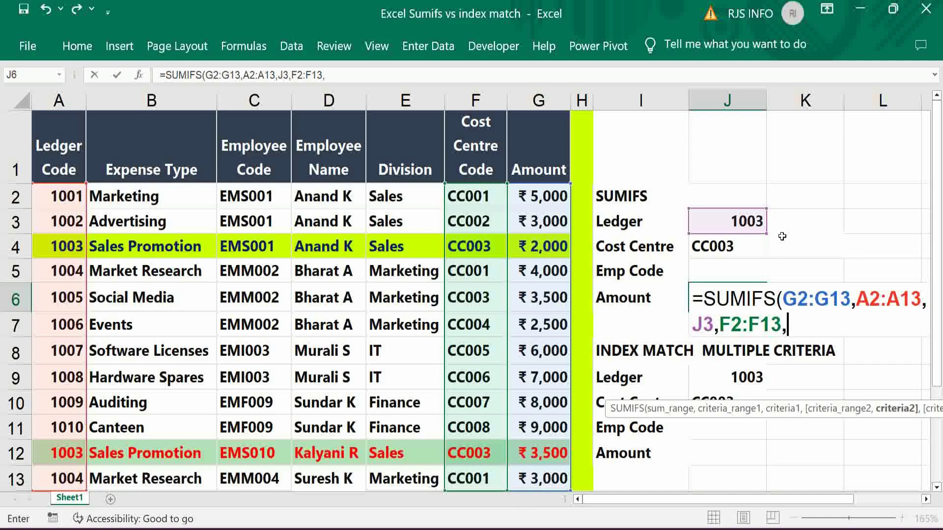
pyautogui.click(721, 248)
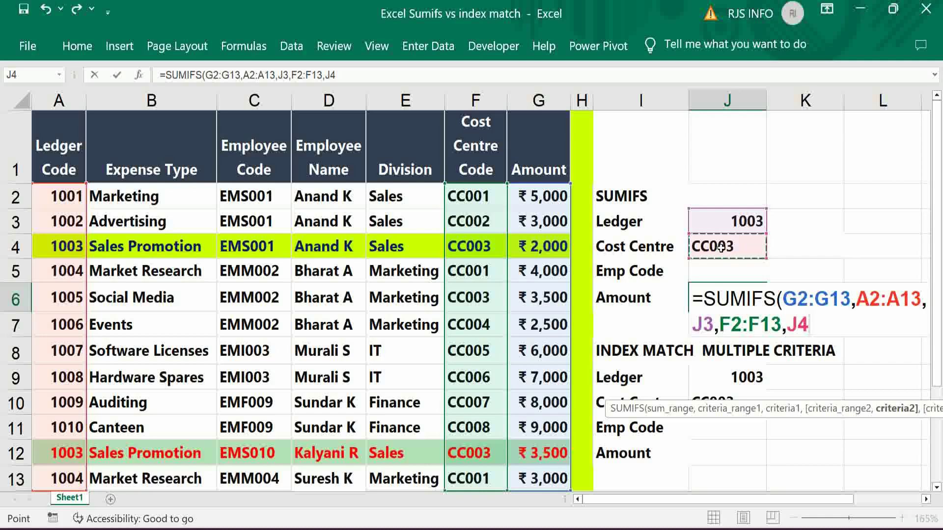
pyautogui.write(')')
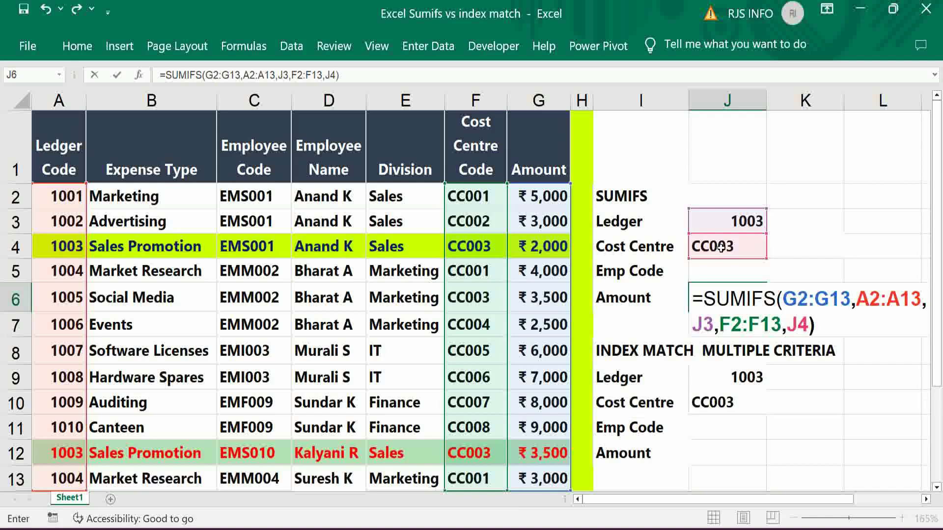
pyautogui.press('Tab')
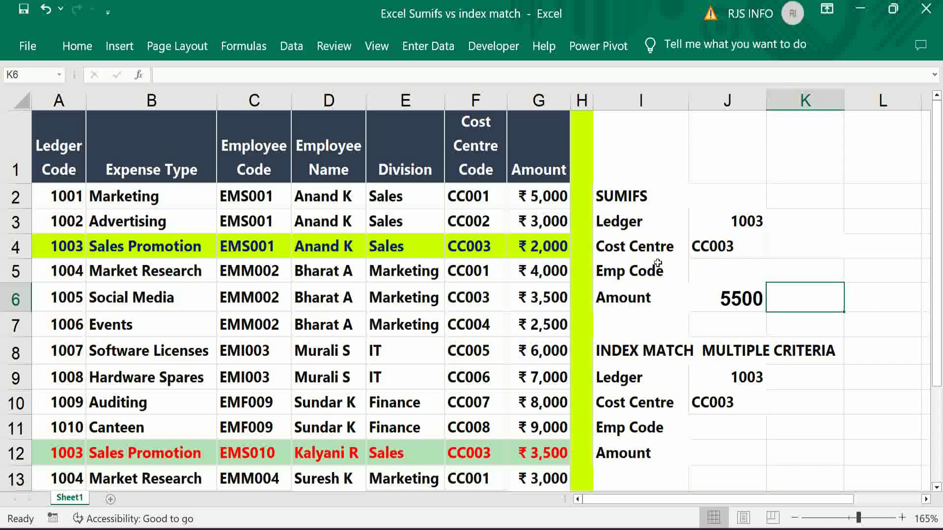
pyautogui.click(549, 247)
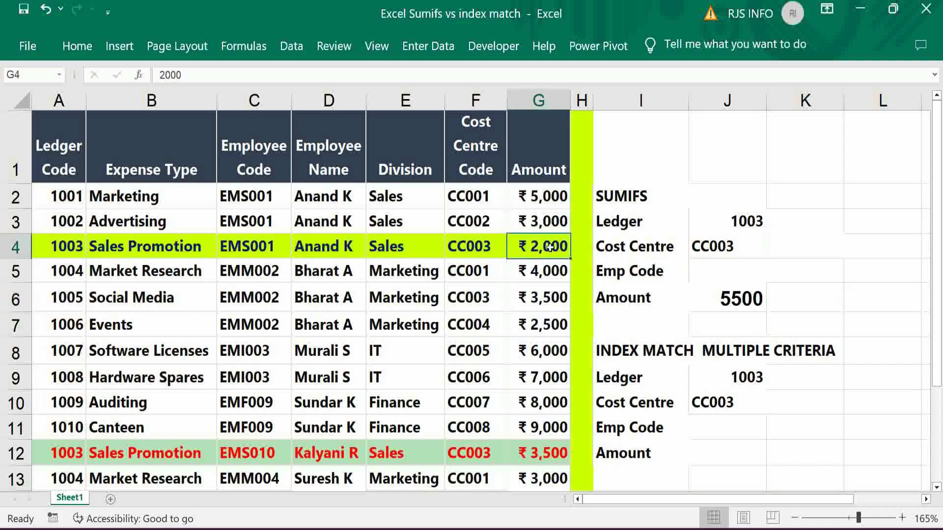
pyautogui.click(539, 450)
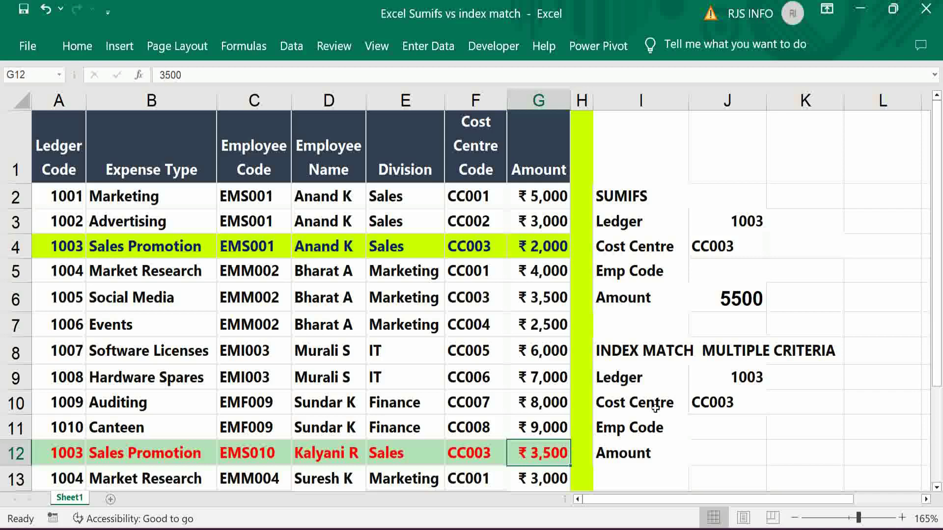
pyautogui.click(737, 276)
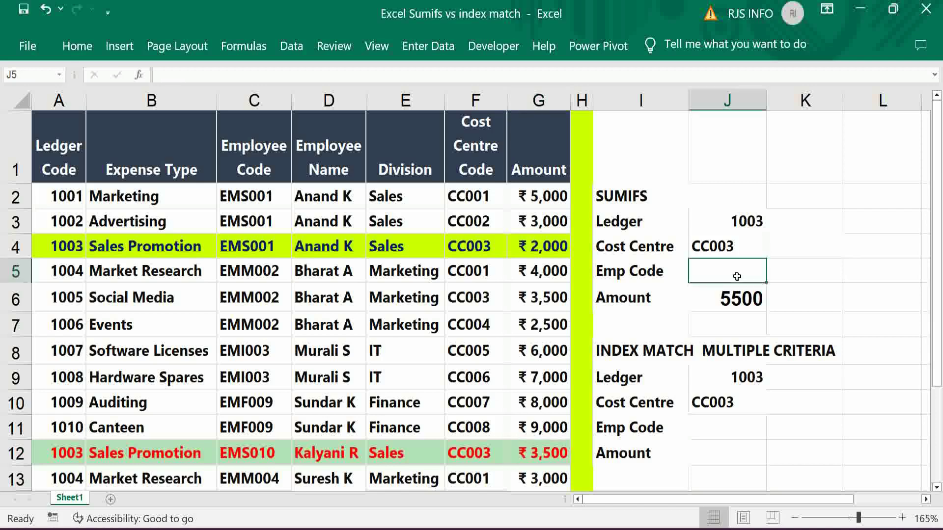
pyautogui.write('EMS001')
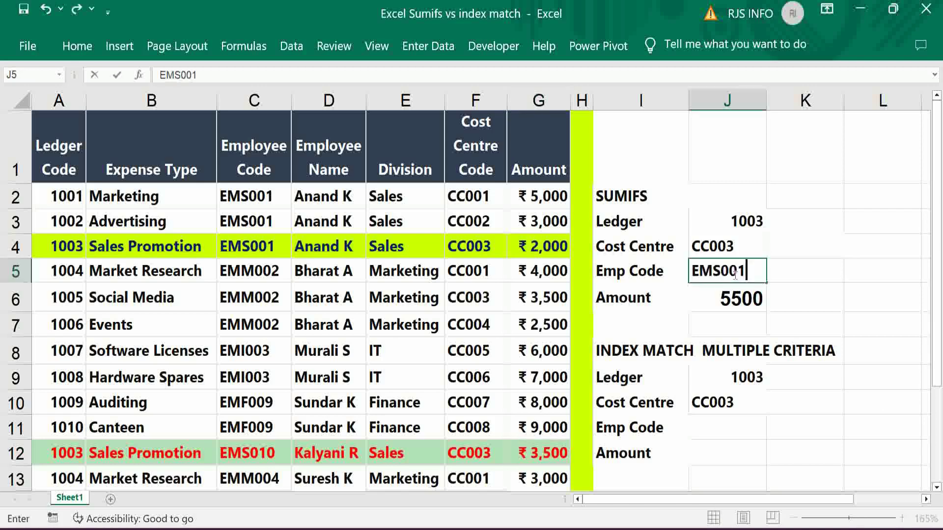
pyautogui.press('Tab')
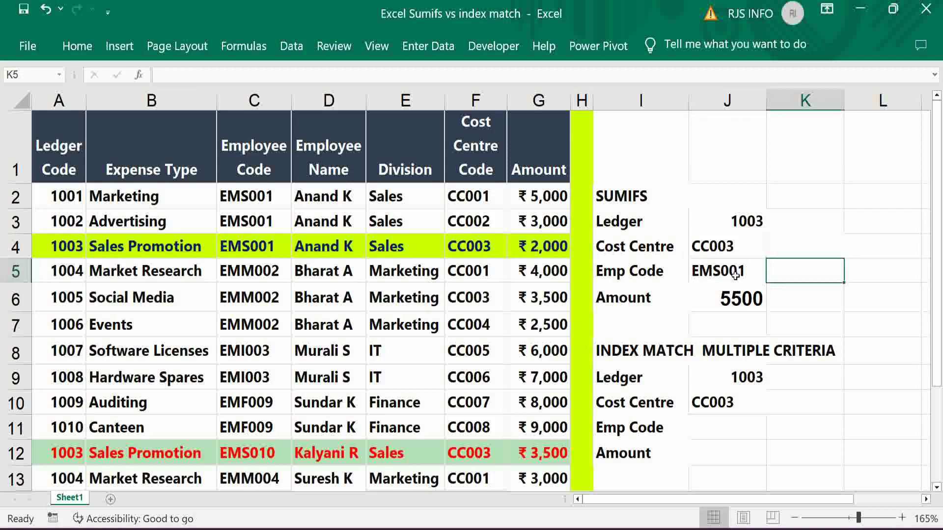
pyautogui.click(738, 301)
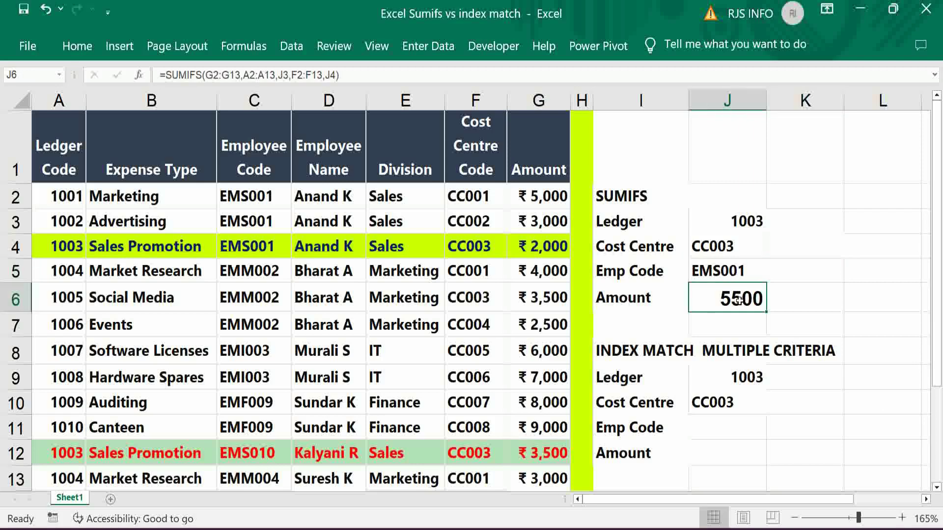
# Extend J6's SUMIFS with a third criterion: C2:C13 matching the Emp Code in J5.
pyautogui.doubleClick(731, 303)
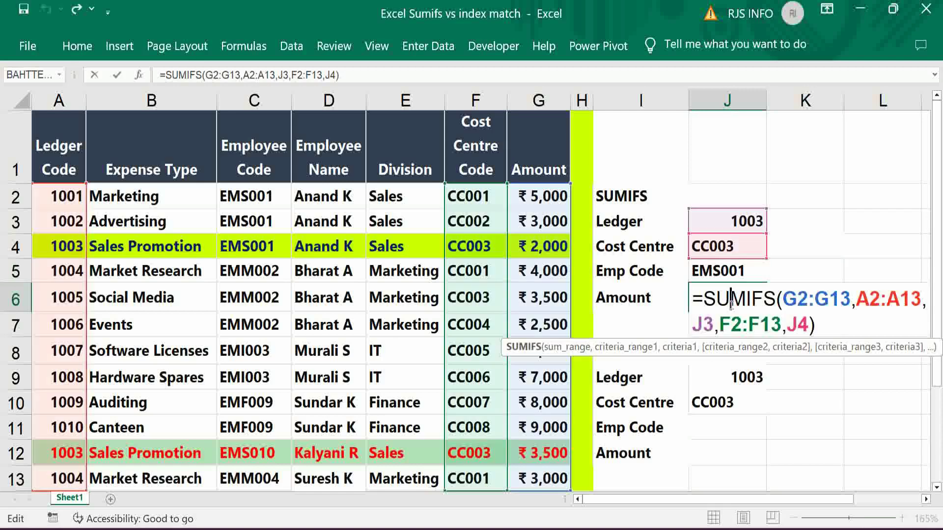
pyautogui.click(818, 324)
pyautogui.press('BackSpace')
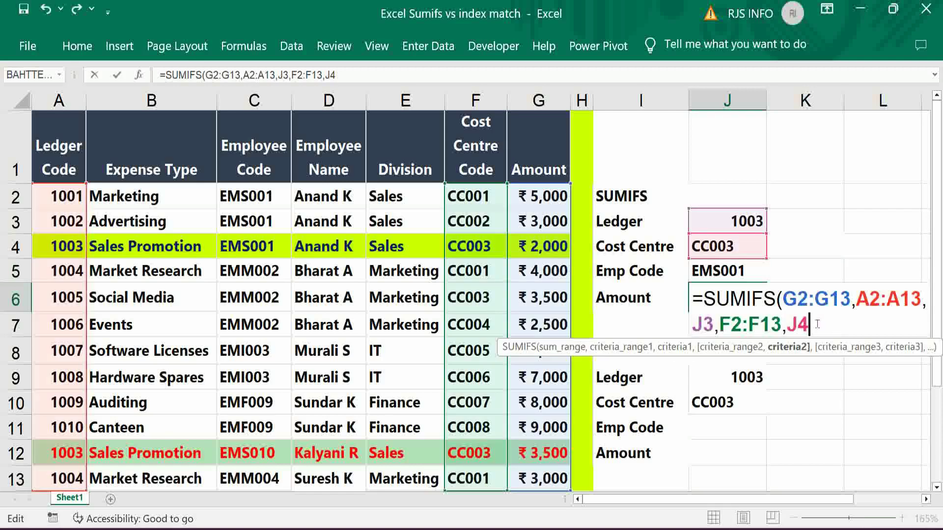
pyautogui.write(',')
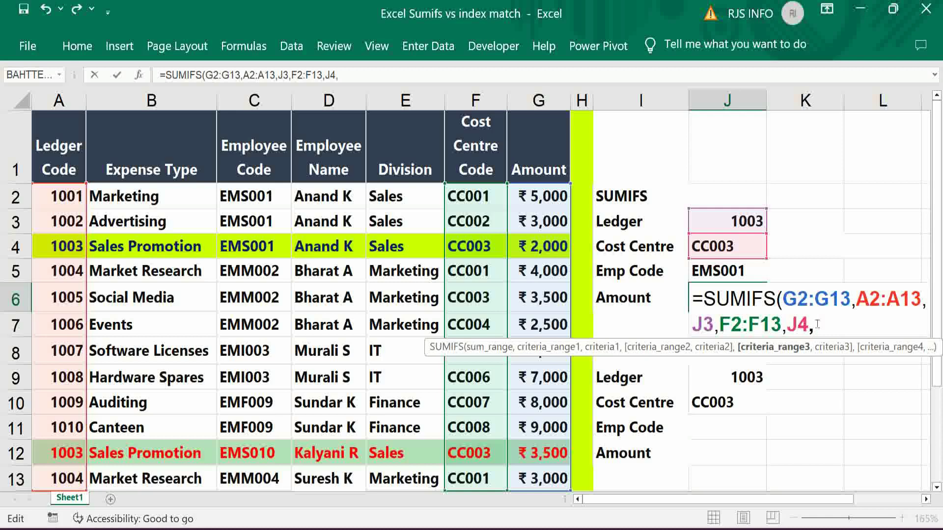
pyautogui.click(250, 197)
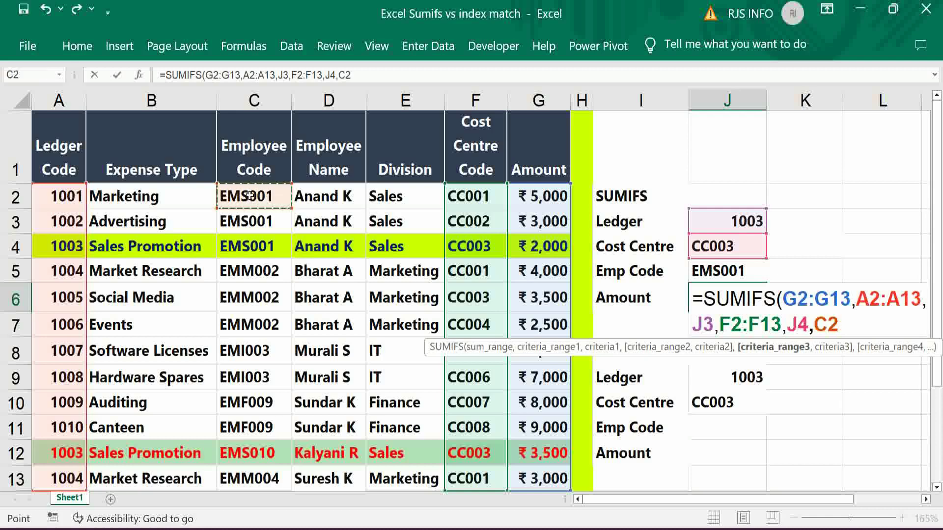
pyautogui.hotkey('ctrl', 'shift', 'Down')
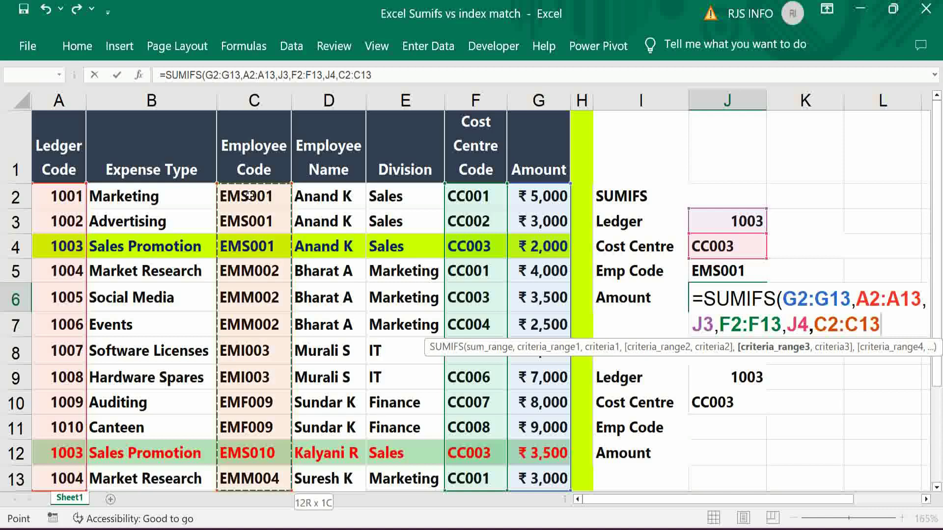
pyautogui.write(',')
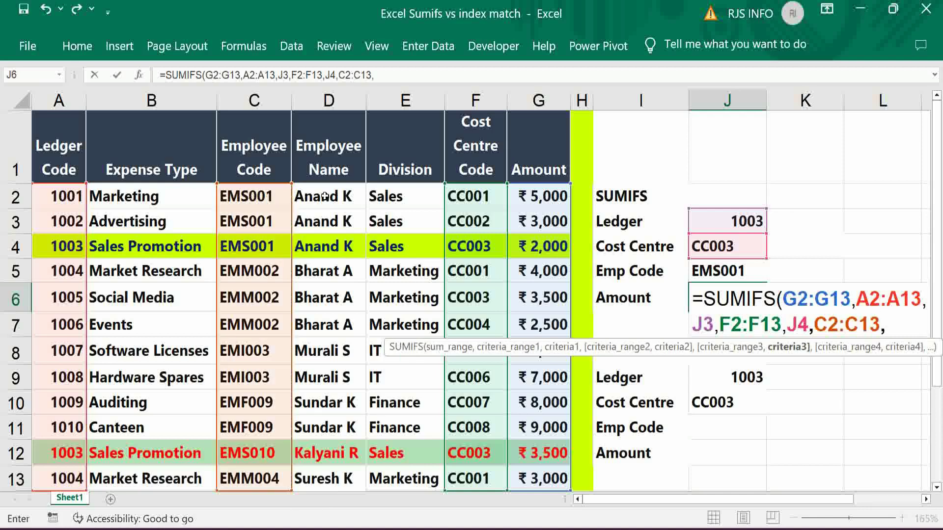
pyautogui.click(715, 271)
pyautogui.write(')')
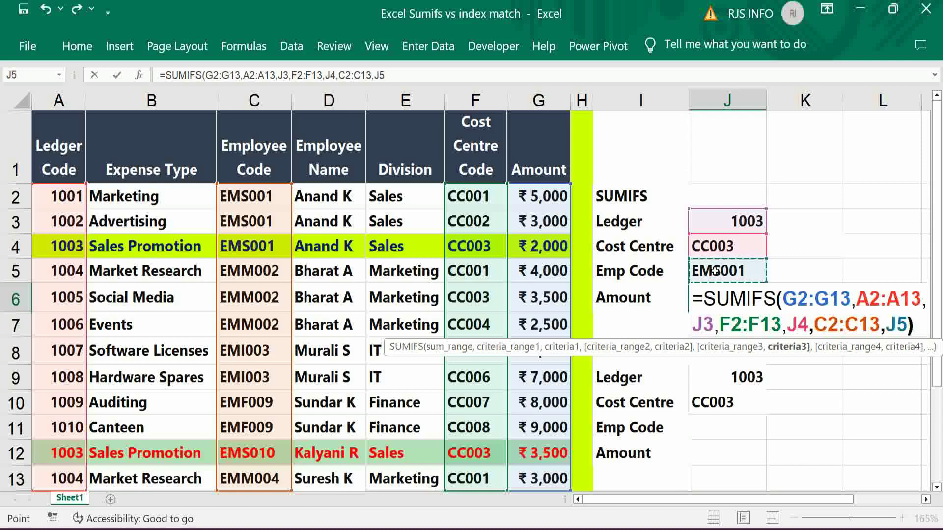
pyautogui.press('Tab')
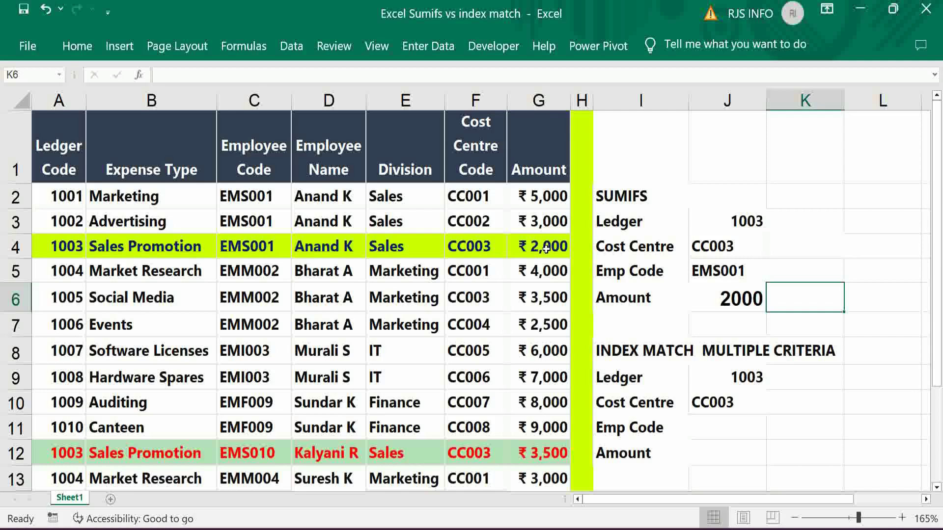
# Change J5's employee code to end in 10, so Amount reads 3500.
pyautogui.click(711, 270)
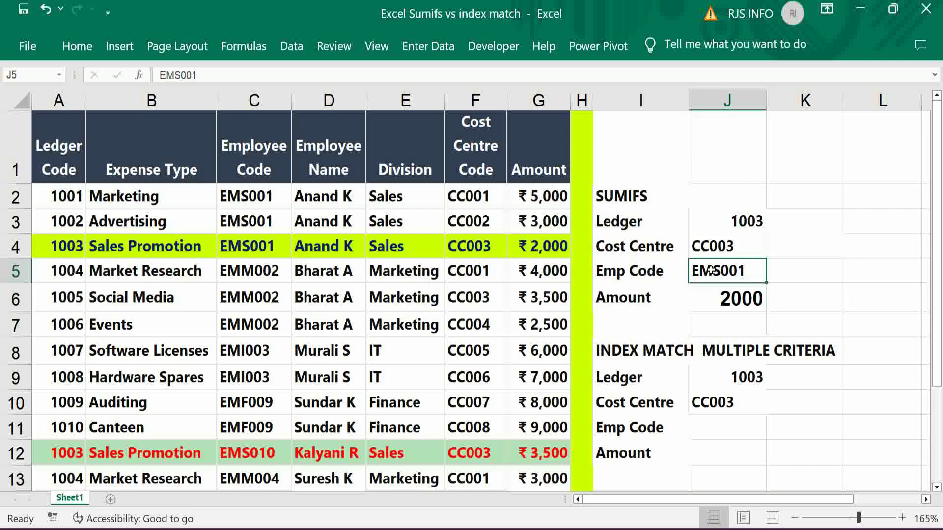
pyautogui.click(205, 78)
pyautogui.press('BackSpace')
pyautogui.press('BackSpace')
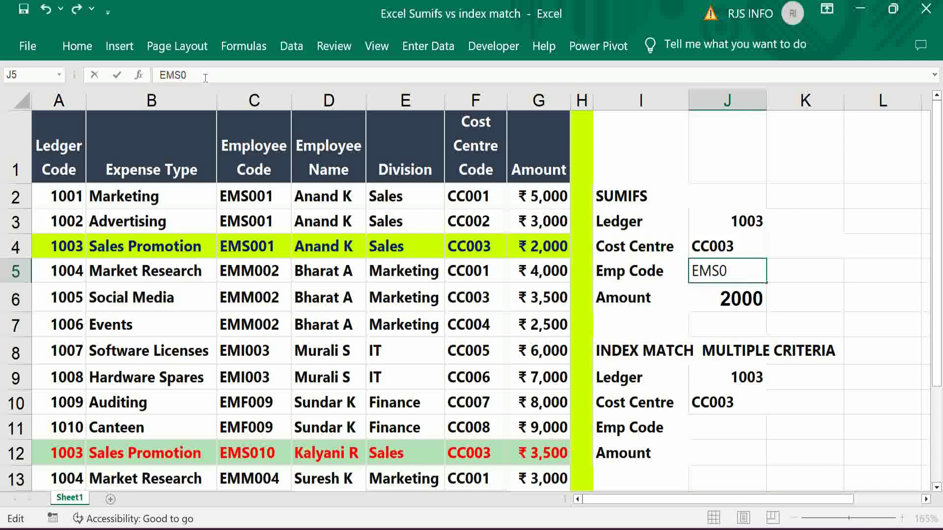
pyautogui.write('10')
pyautogui.press('Return')
pyautogui.press('Down')
pyautogui.press('Down')
pyautogui.press('Down')
pyautogui.press('Right')
# In J12 begin =INDEX(G2:G13,MATCH(J9&J10, with ledger and cost centre as lookup value.
pyautogui.press('Down')
pyautogui.press('Down')
pyautogui.press('Down')
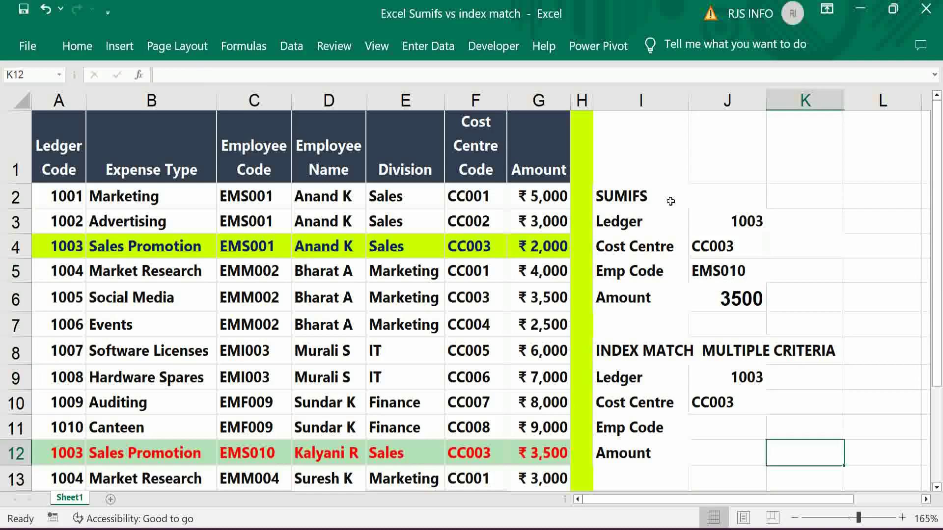
pyautogui.press('Left')
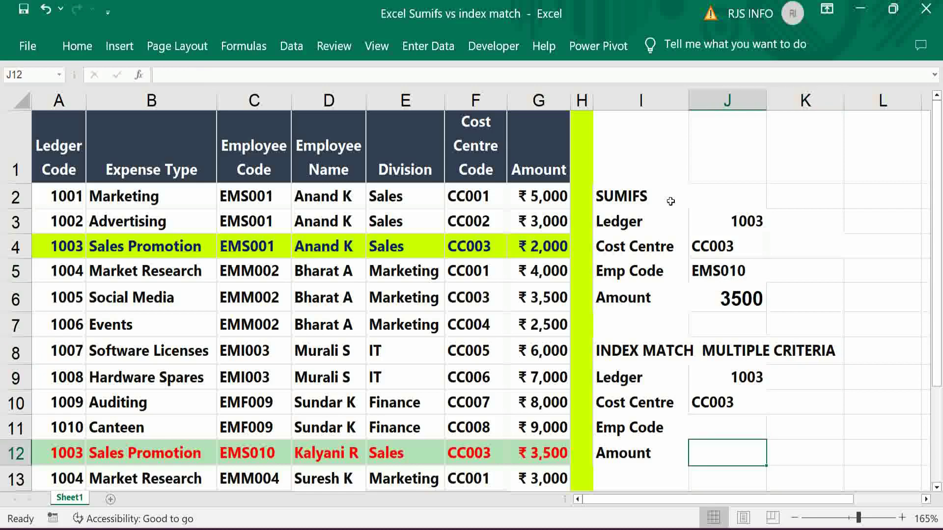
pyautogui.write('=')
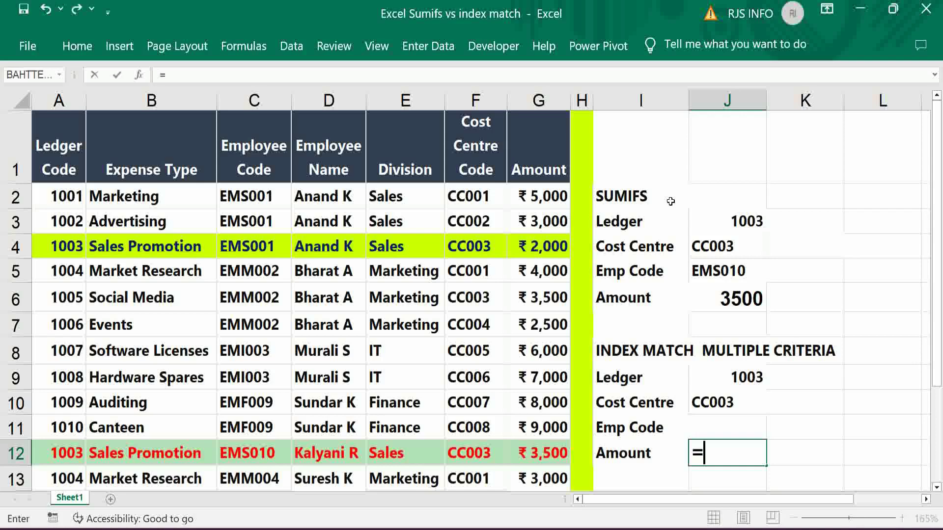
pyautogui.write('INDEX(')
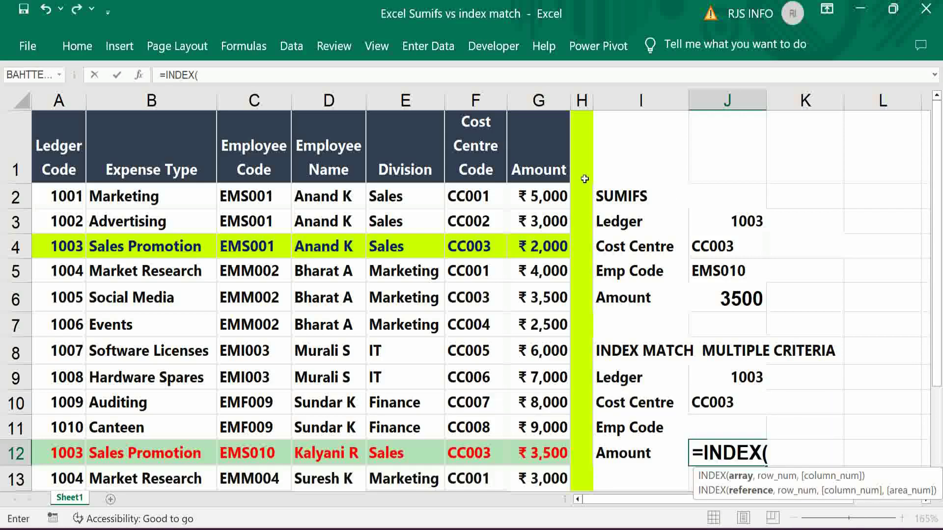
pyautogui.click(545, 198)
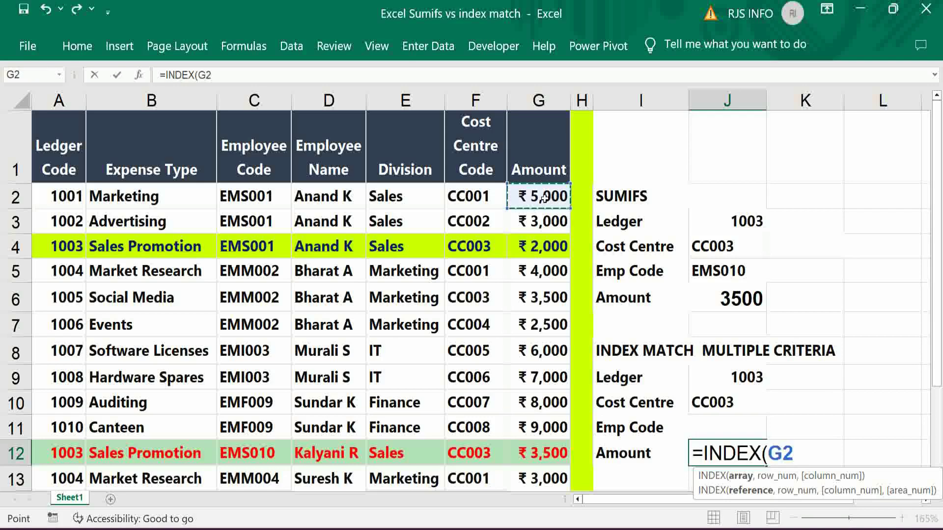
pyautogui.hotkey('ctrl', 'shift', 'Down')
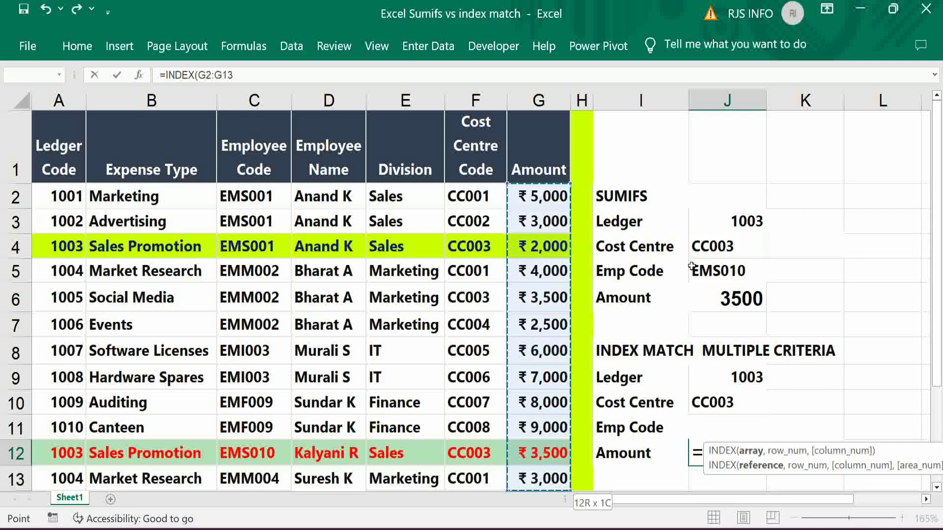
pyautogui.write(',')
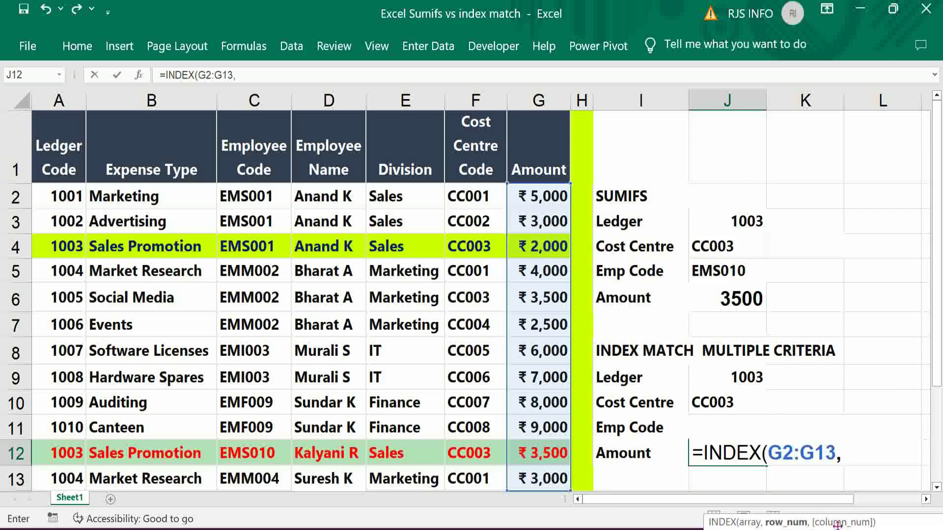
pyautogui.write('MATCH(')
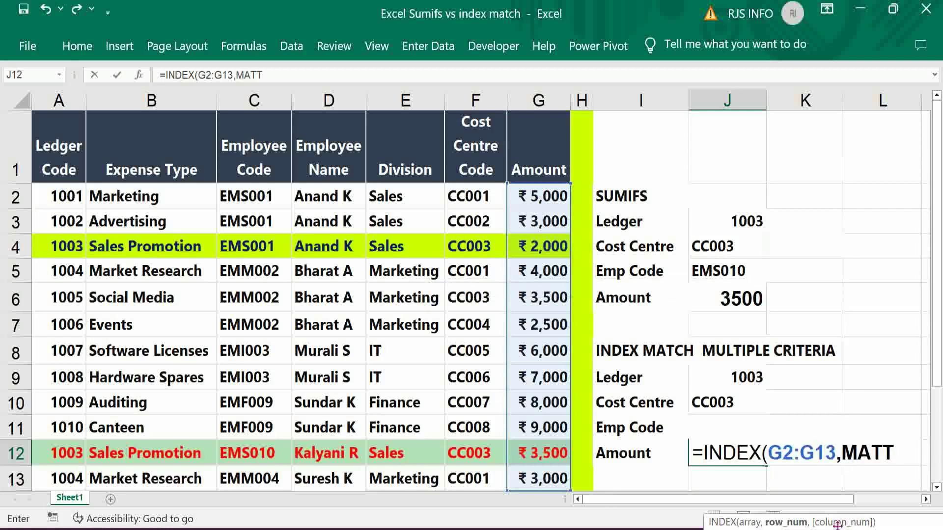
pyautogui.click(739, 377)
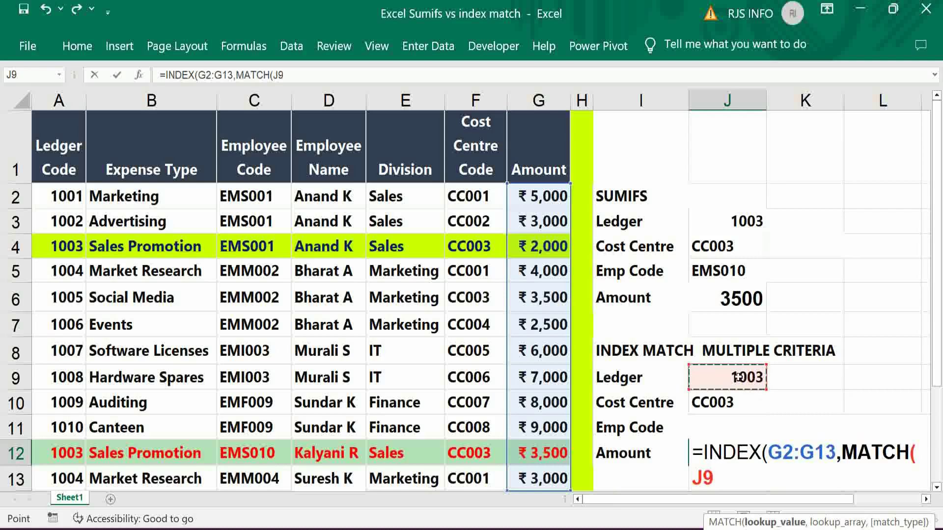
pyautogui.write('&')
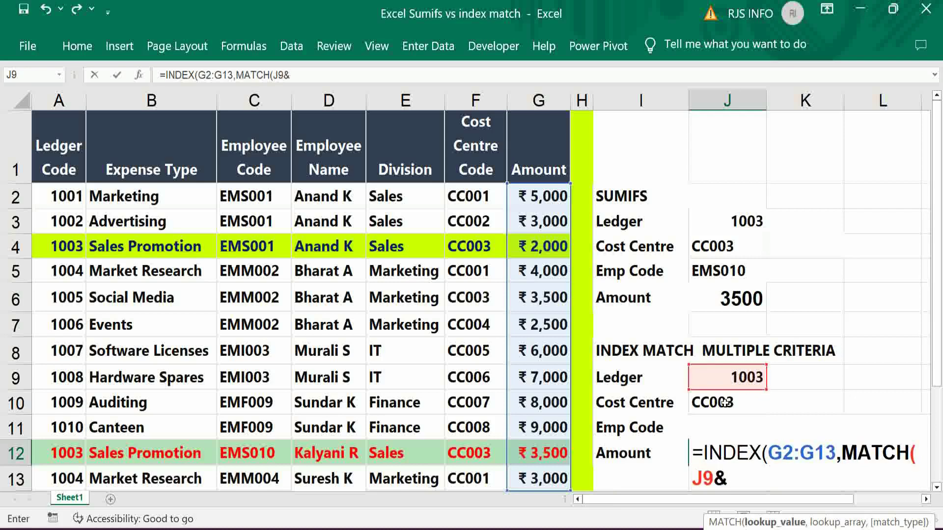
pyautogui.click(725, 402)
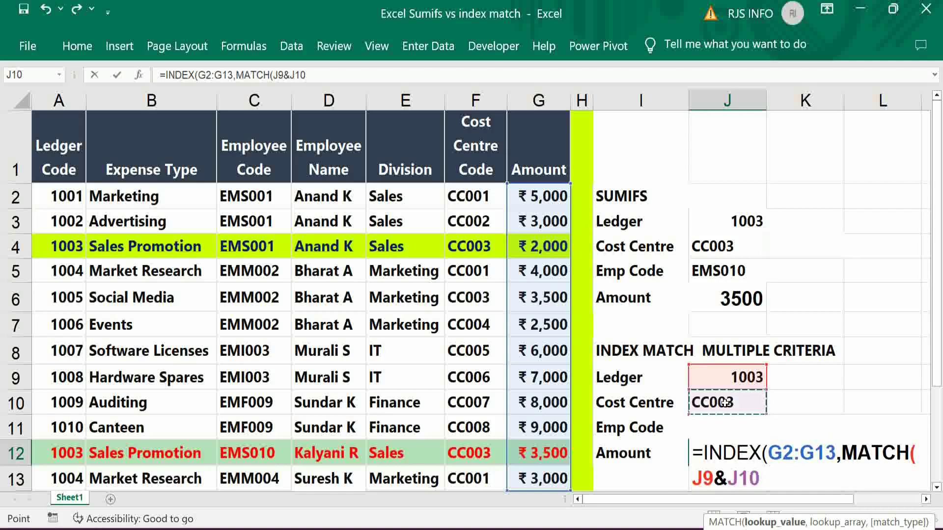
pyautogui.write(',')
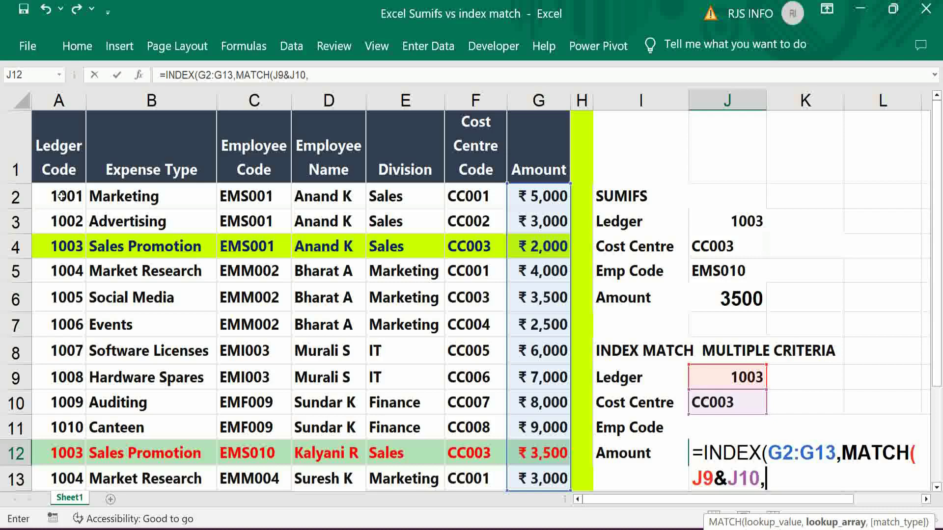
# Complete J12 with lookup array A2:A13&F2:F13 and exact match 0, which shows #VALUE!
pyautogui.moveTo(61, 195); pyautogui.dragTo(84, 483)
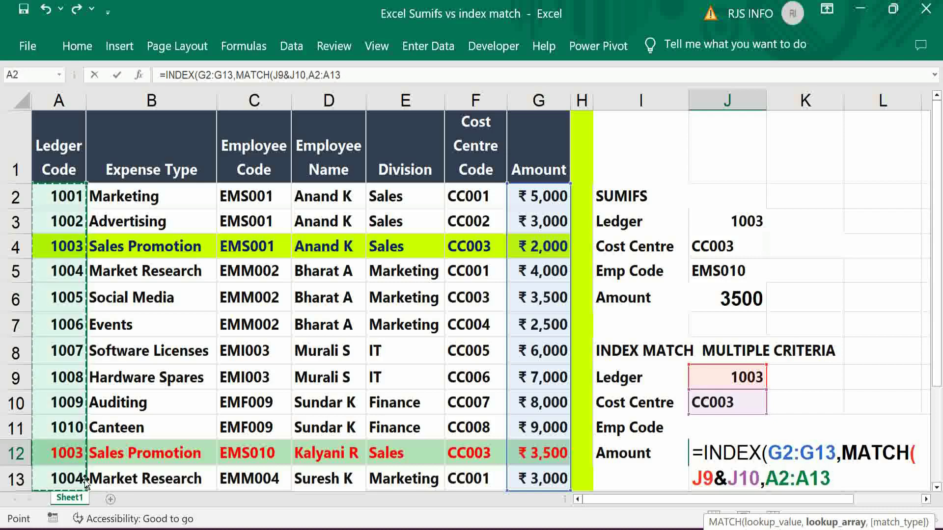
pyautogui.write('&')
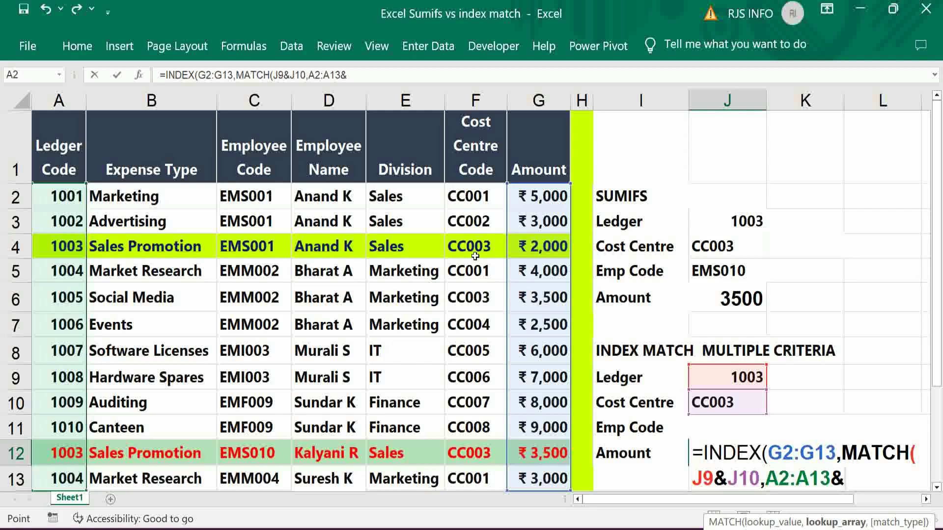
pyautogui.click(470, 196)
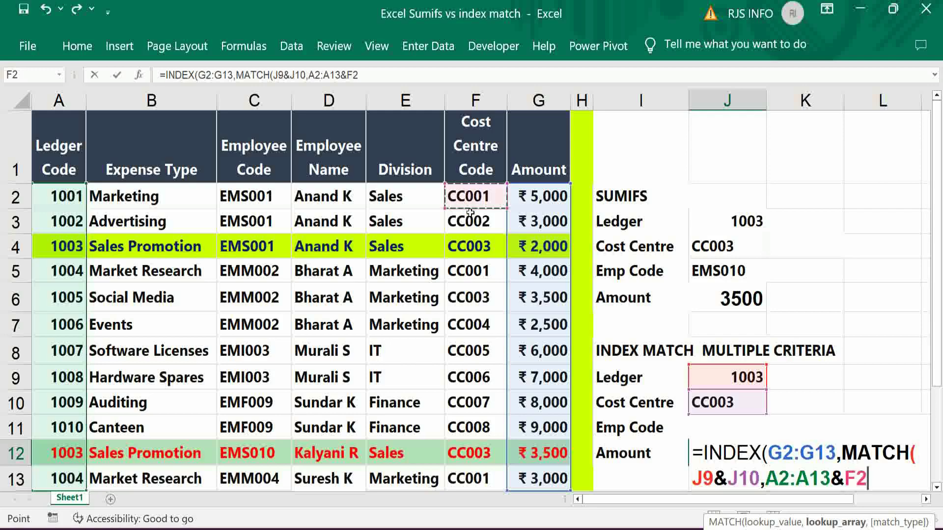
pyautogui.moveTo(470, 212); pyautogui.dragTo(473, 409)
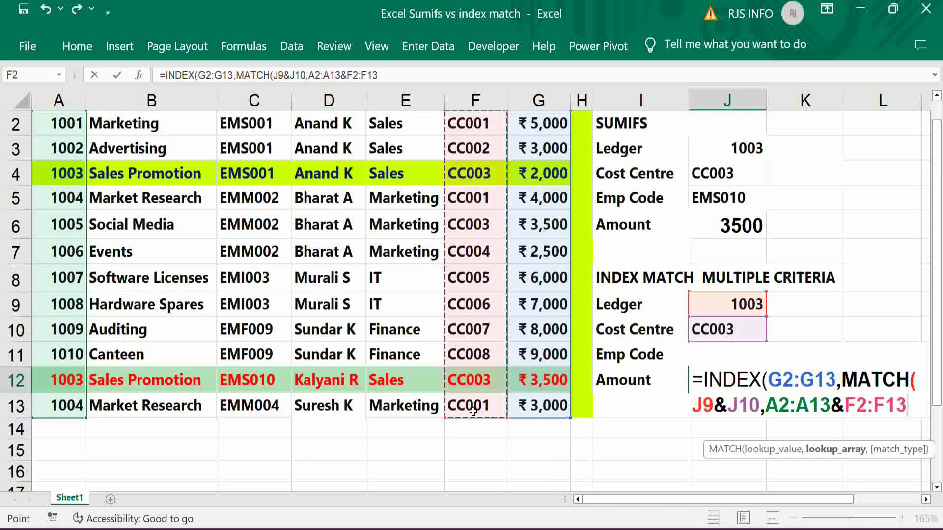
pyautogui.write(')')
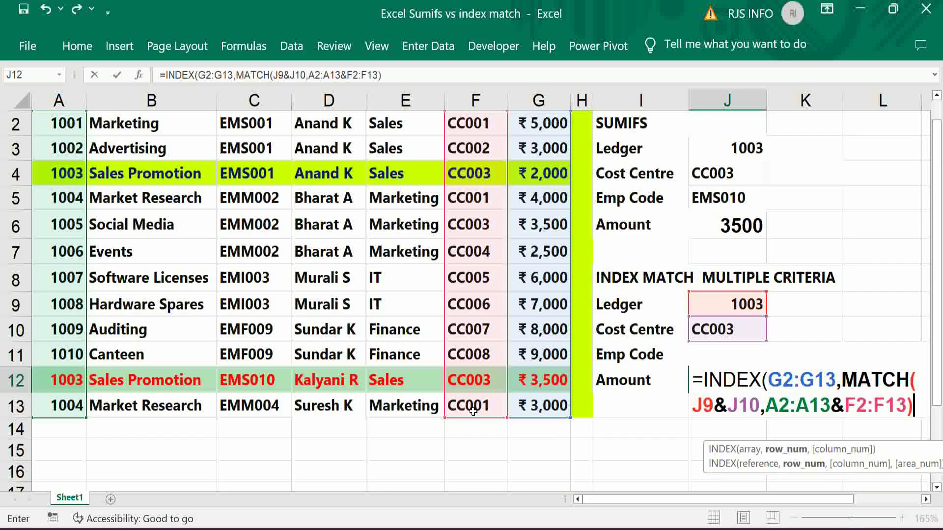
pyautogui.press('BackSpace')
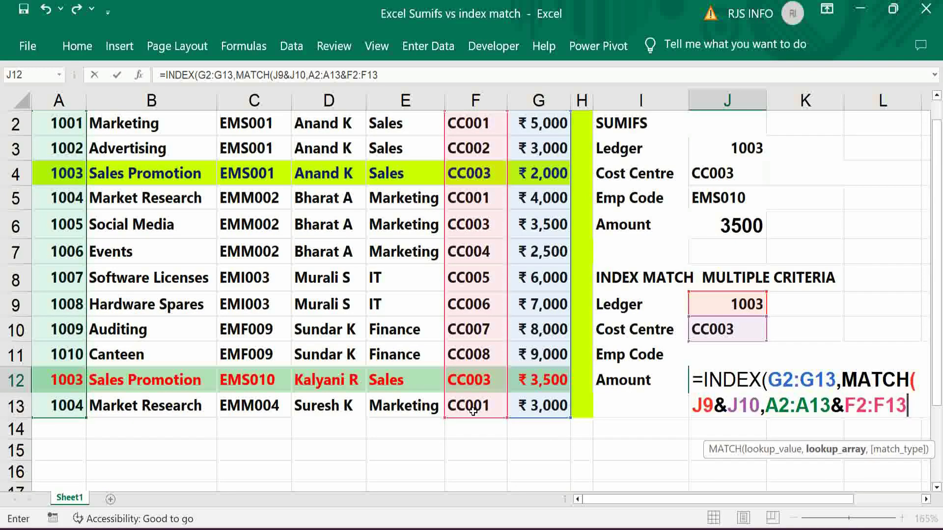
pyautogui.write(',')
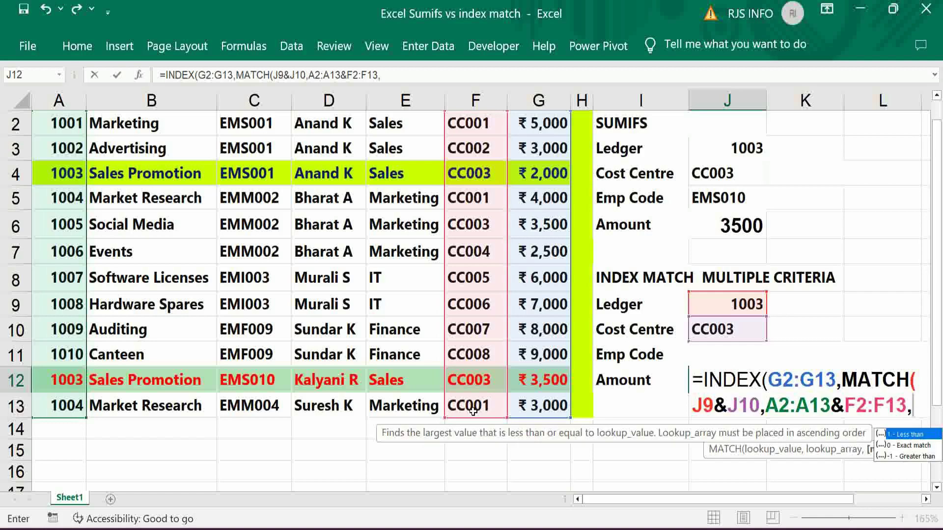
pyautogui.write('0))\\')
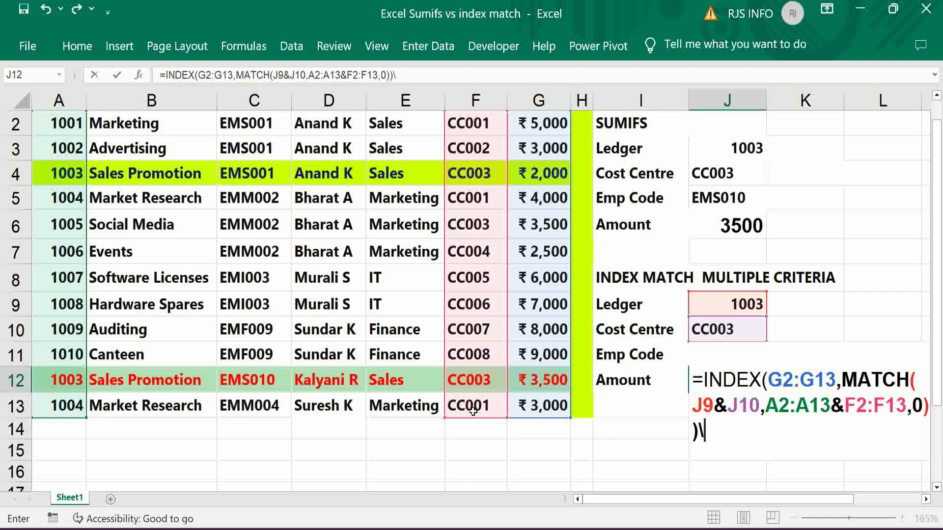
pyautogui.press('BackSpace')
pyautogui.press('Tab')
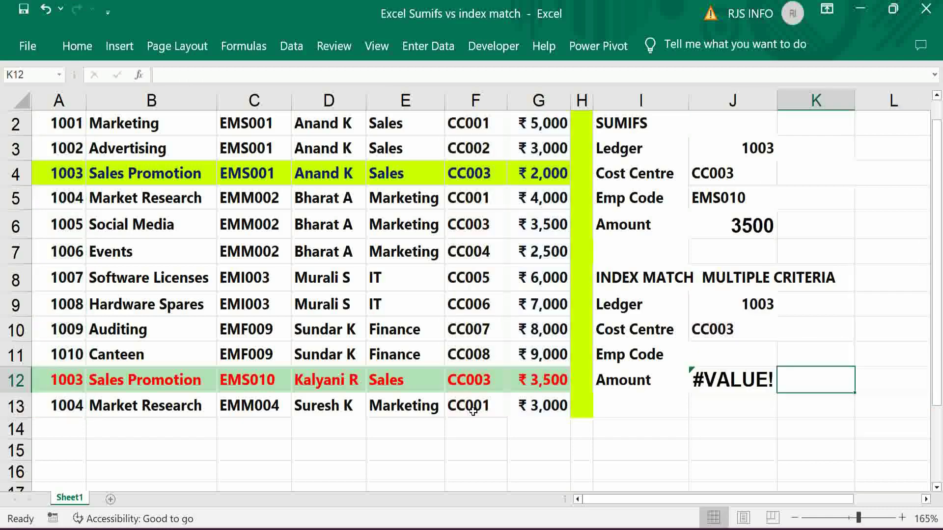
# Re-enter J12 as an array formula returning 2000, then paste EMS010 into J11.
pyautogui.press('Left')
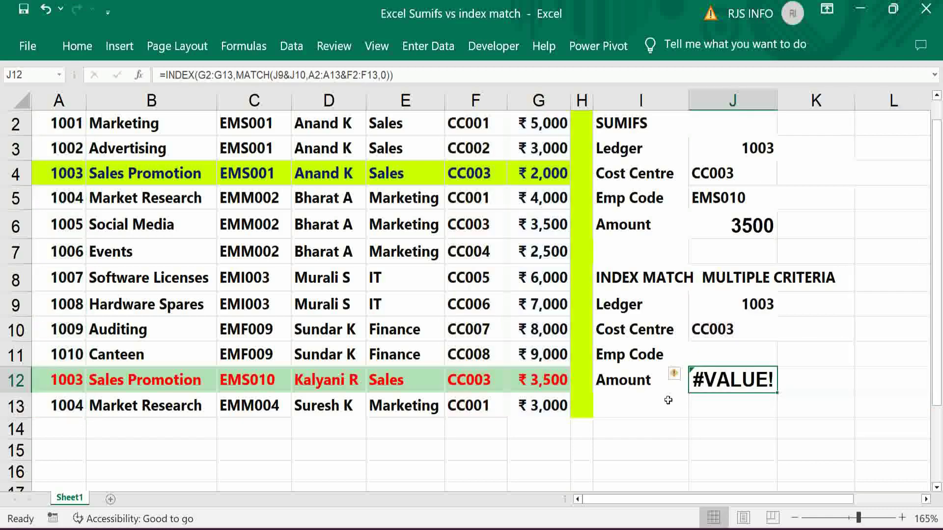
pyautogui.doubleClick(741, 381)
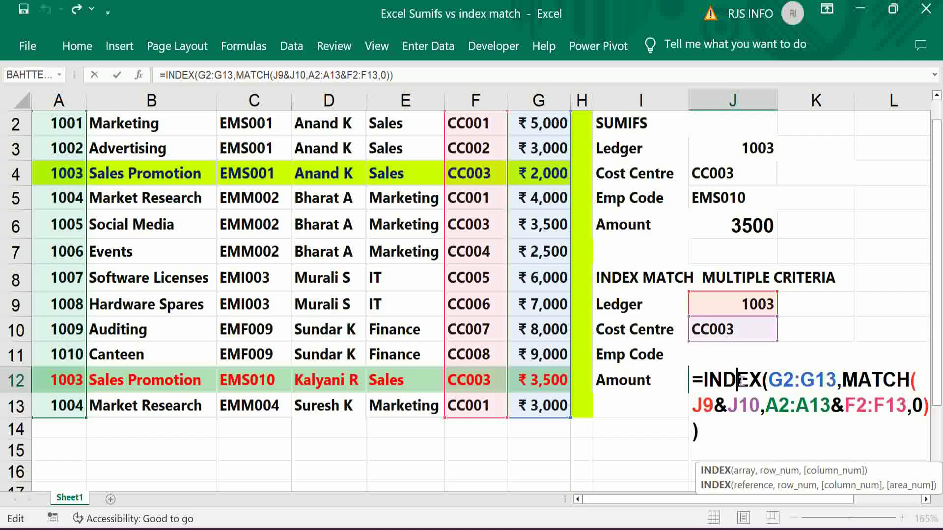
pyautogui.hotkey('ctrl', 'shift', 'Return')
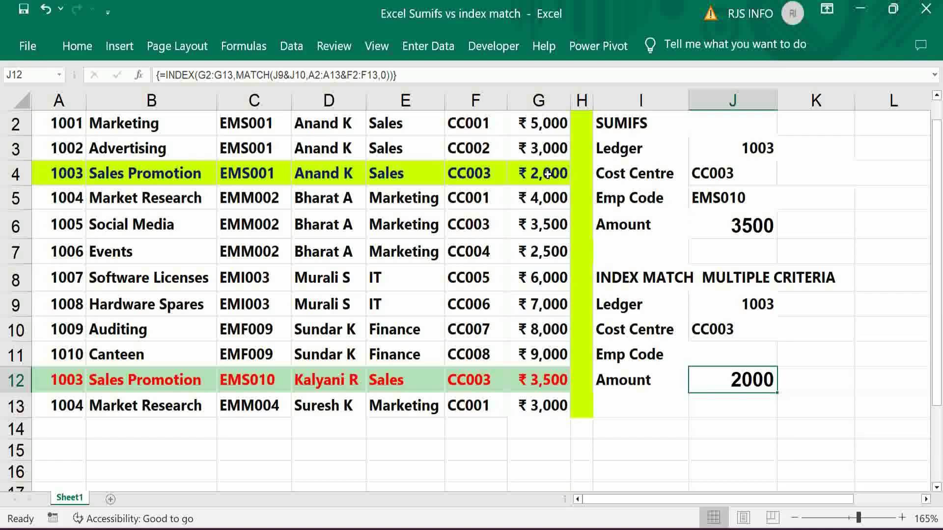
pyautogui.click(717, 356)
pyautogui.hotkey('ctrl', 'v')
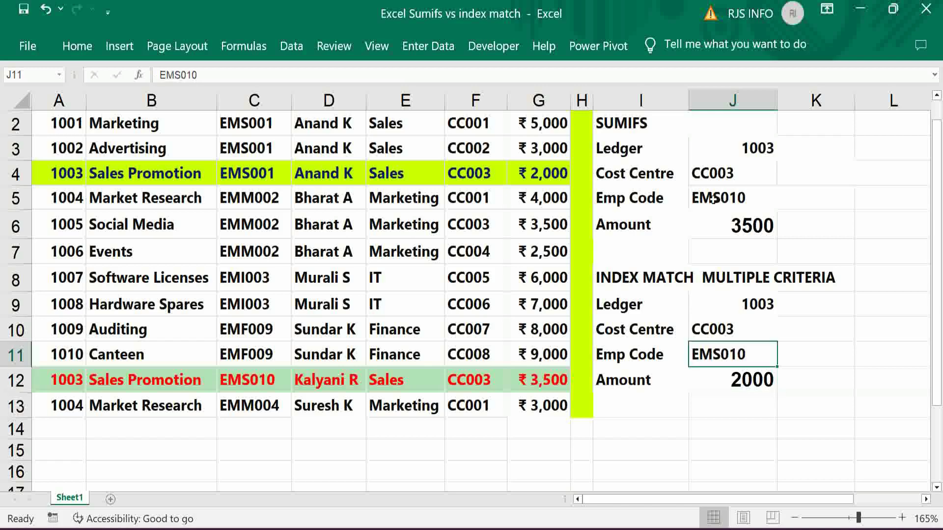
# Undo the J11 entry and add &J11 after J10 in J12's lookup value.
pyautogui.hotkey('ctrl', 'z')
pyautogui.doubleClick(753, 380)
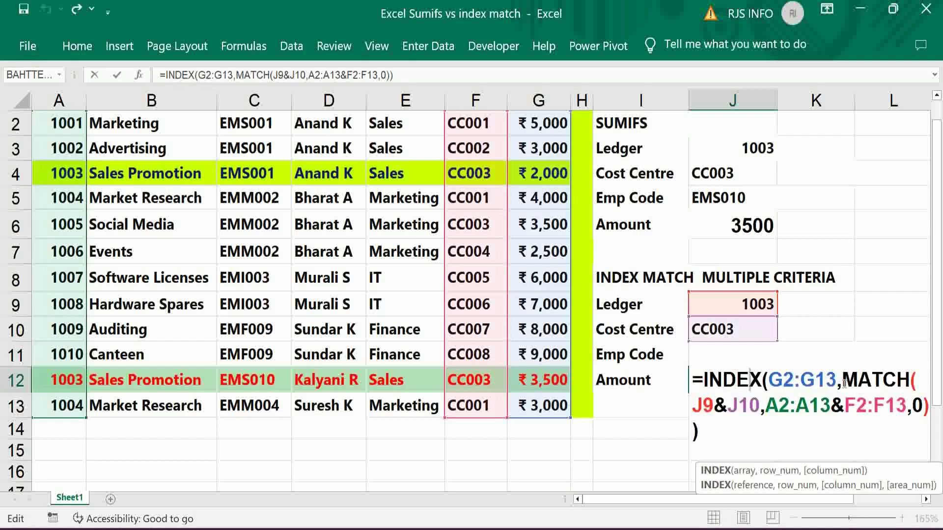
pyautogui.click(760, 405)
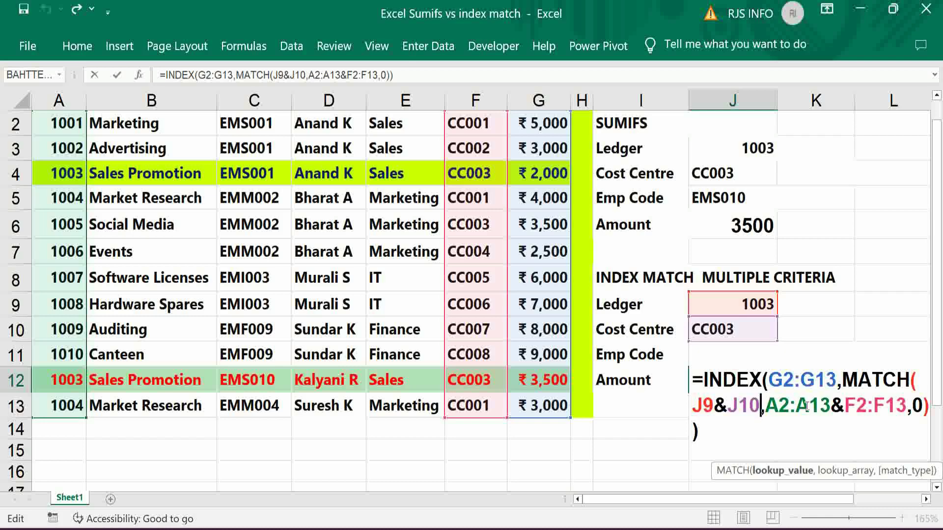
pyautogui.write('&')
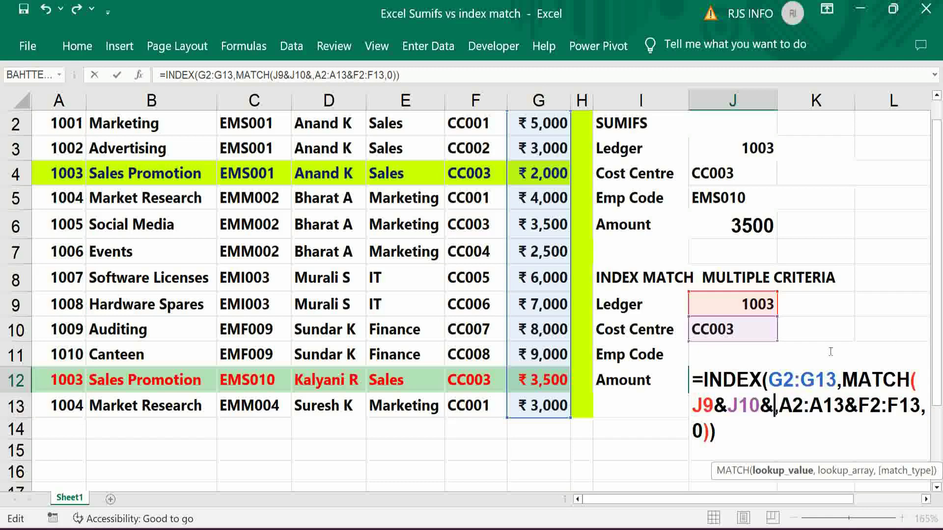
pyautogui.write('J11')
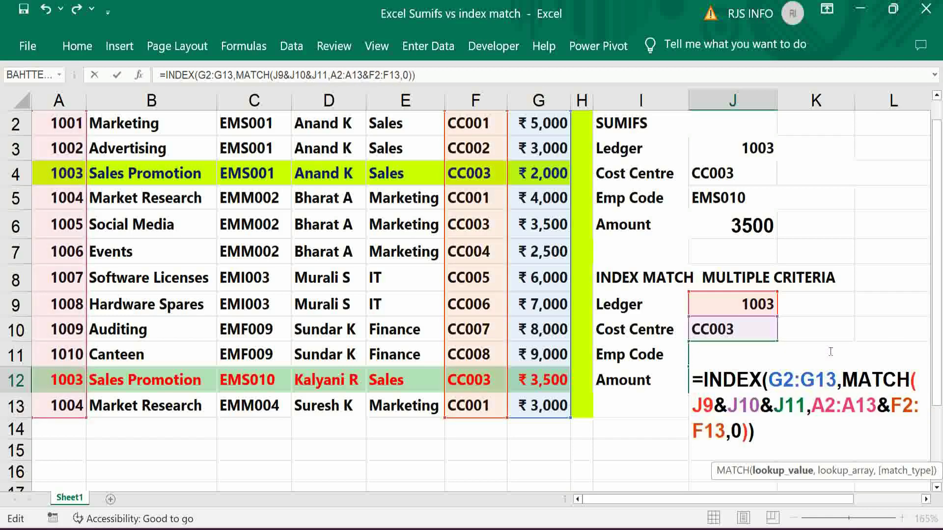
# Append &C2:C13 after F2:F13 in J12's lookup array.
pyautogui.click(732, 431)
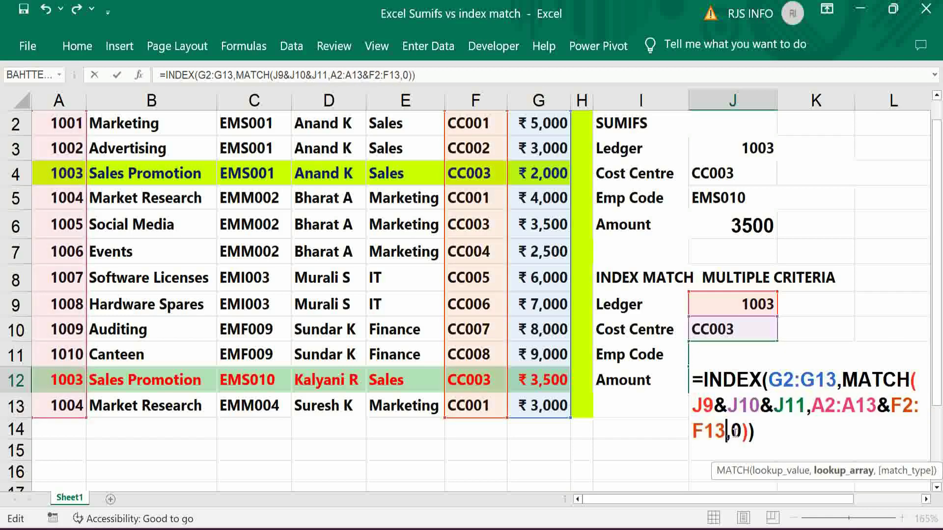
pyautogui.write('&')
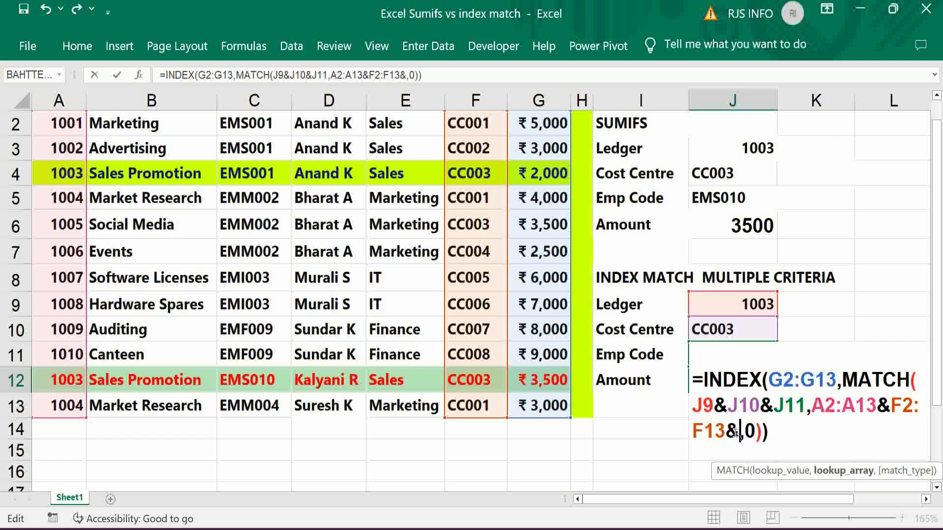
pyautogui.scroll(1, 457, 314)
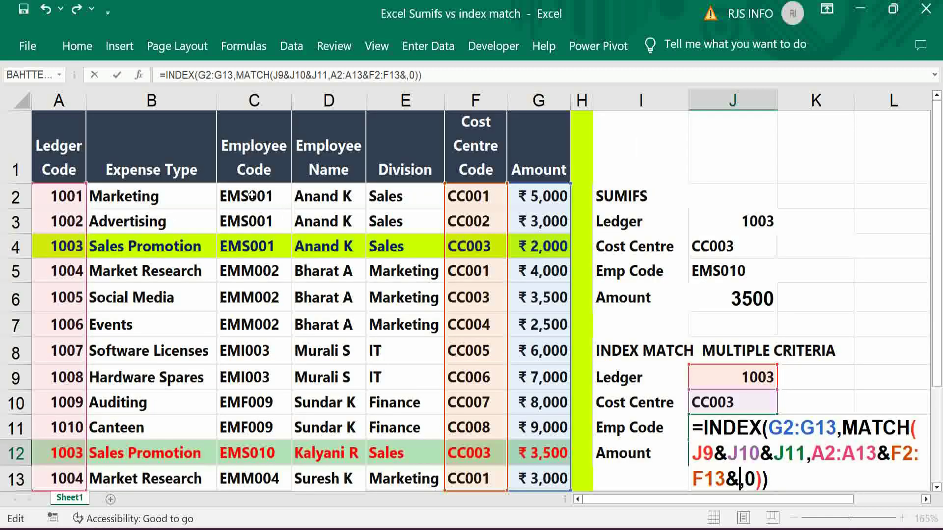
pyautogui.moveTo(252, 196); pyautogui.dragTo(243, 470)
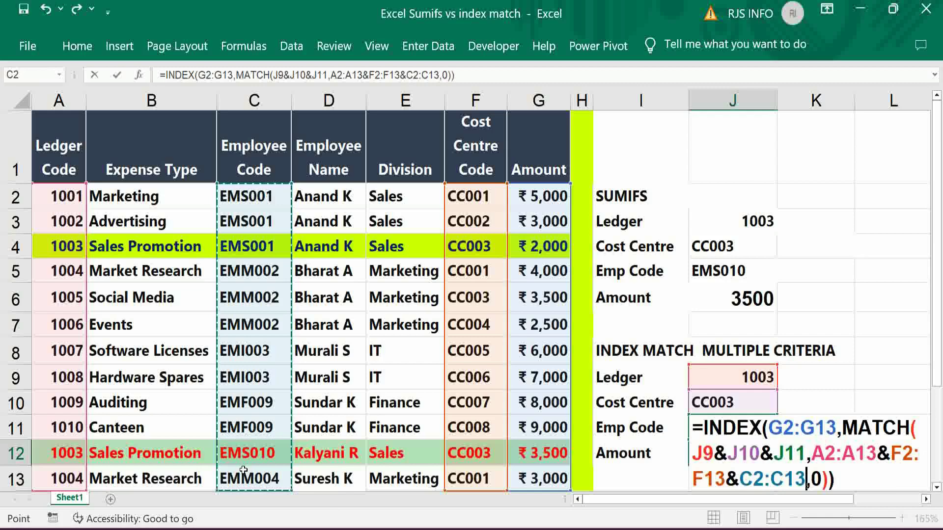